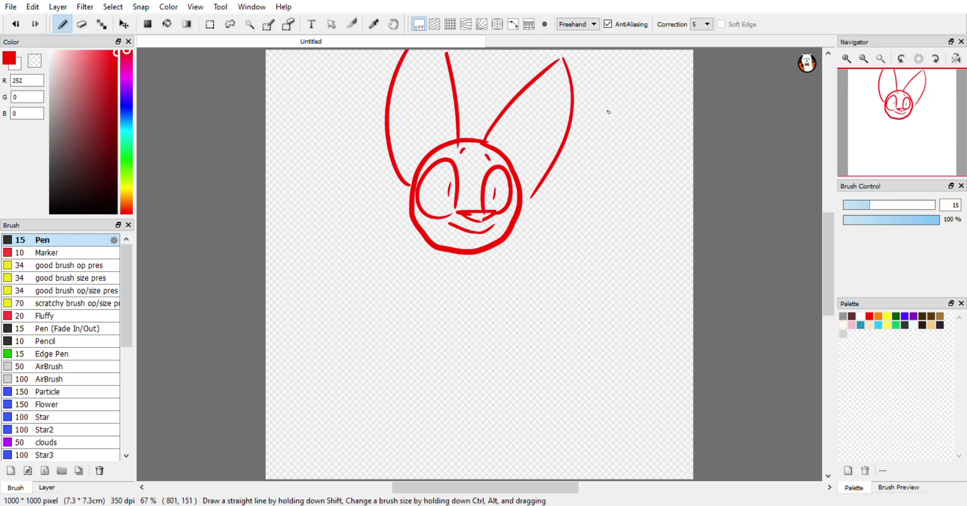
# Write "HI" in red beside the character's head with the Pen, adding a small pointer mark and an underline.
pyautogui.moveTo(609, 115)
pyautogui.mouseDown()
pyautogui.moveTo(581, 189)
pyautogui.moveTo(618, 155)
pyautogui.mouseUp()
pyautogui.moveTo(633, 126)
pyautogui.mouseDown()
pyautogui.moveTo(610, 196)
pyautogui.moveTo(681, 133)
pyautogui.mouseUp()
pyautogui.moveTo(664, 145)
pyautogui.mouseDown()
pyautogui.moveTo(640, 207)
pyautogui.moveTo(657, 207)
pyautogui.mouseUp()
pyautogui.moveTo(562, 186)
pyautogui.mouseDown()
pyautogui.moveTo(571, 206)
pyautogui.moveTo(688, 231)
pyautogui.mouseUp()
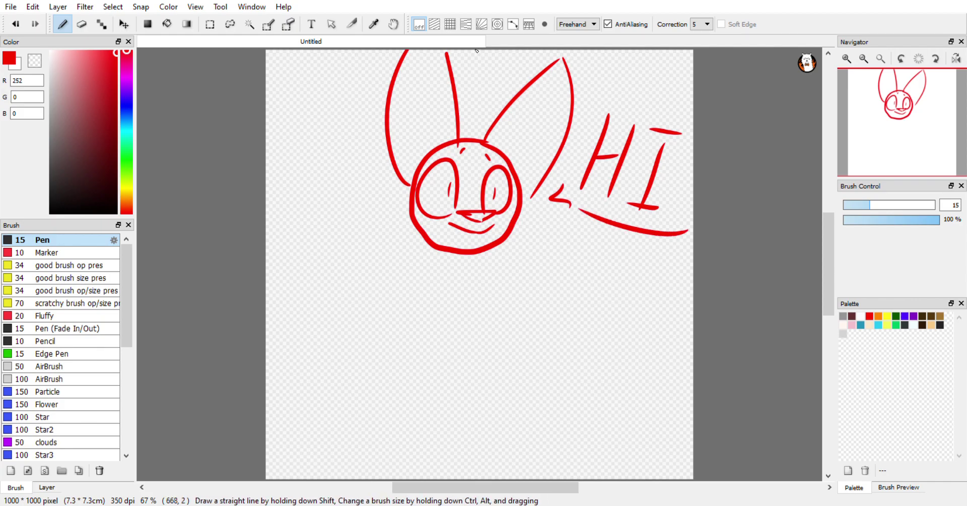
# Draw jagged fur marks inside both ears and fill the nose solid red with the Pen.
pyautogui.moveTo(428, 151); pyautogui.dragTo(424, 124)
pyautogui.moveTo(431, 76); pyautogui.dragTo(429, 86)
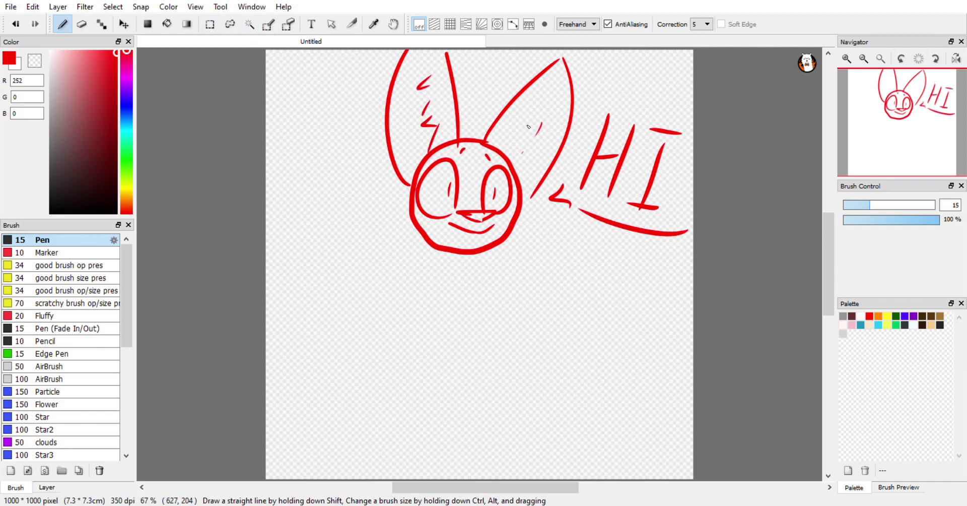
pyautogui.moveTo(527, 151); pyautogui.dragTo(534, 157)
pyautogui.moveTo(554, 97)
pyautogui.mouseDown()
pyautogui.moveTo(540, 116)
pyautogui.moveTo(549, 98)
pyautogui.mouseUp()
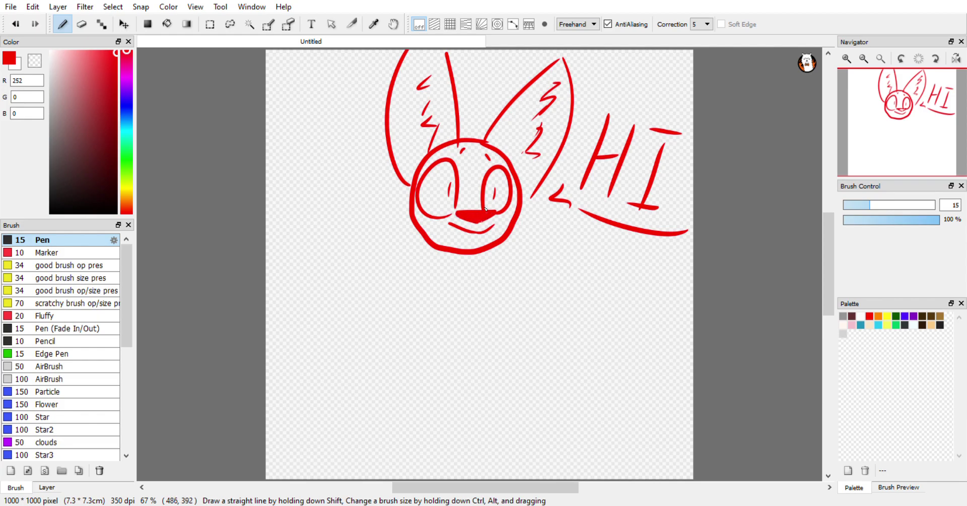
# Draw a small test oval below the head and undo it.
pyautogui.moveTo(353, 276)
pyautogui.mouseDown()
pyautogui.moveTo(349, 310)
pyautogui.moveTo(363, 274)
pyautogui.mouseUp()
pyautogui.click(16, 24)
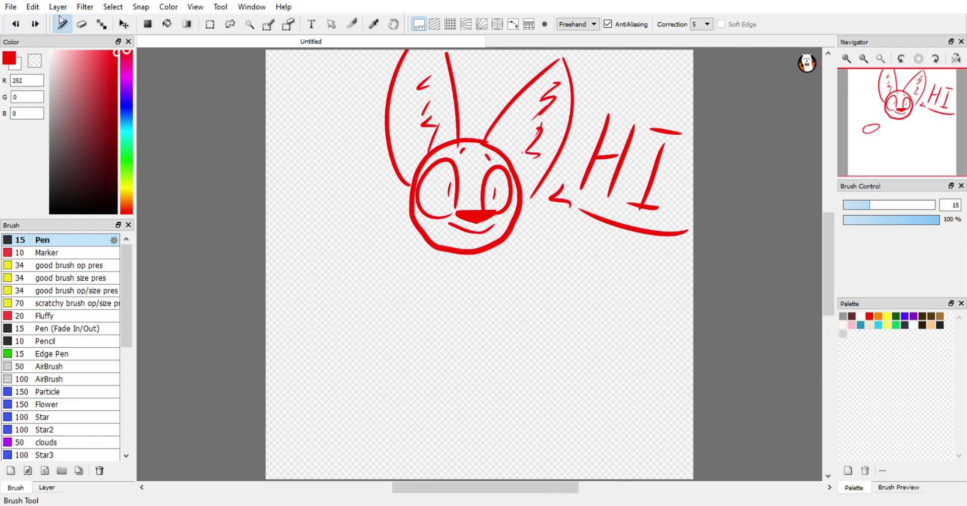
# Try out freehand Lasso selections on the empty canvas below the head and clear them.
pyautogui.click(233, 24)
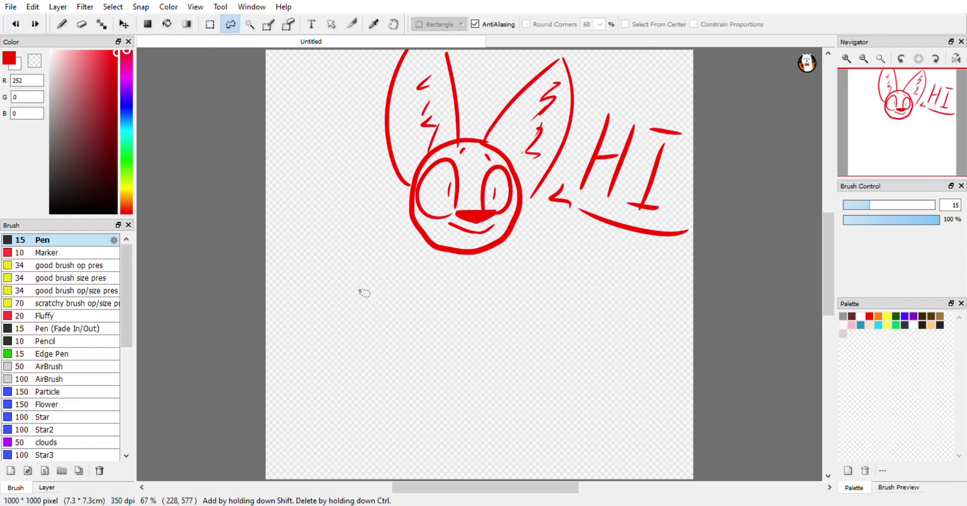
pyautogui.moveTo(363, 292)
pyautogui.mouseDown()
pyautogui.moveTo(397, 329)
pyautogui.moveTo(341, 330)
pyautogui.moveTo(328, 277)
pyautogui.mouseUp()
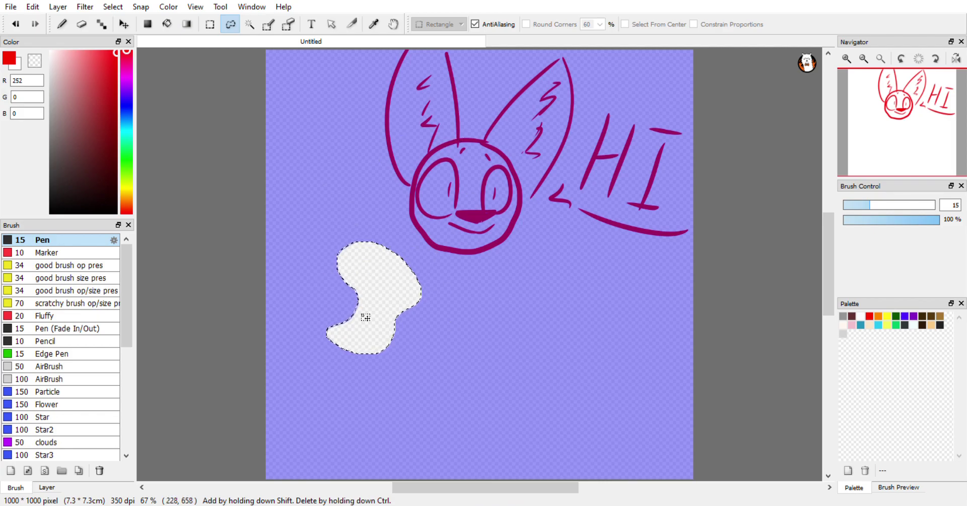
pyautogui.moveTo(527, 285); pyautogui.dragTo(505, 306)
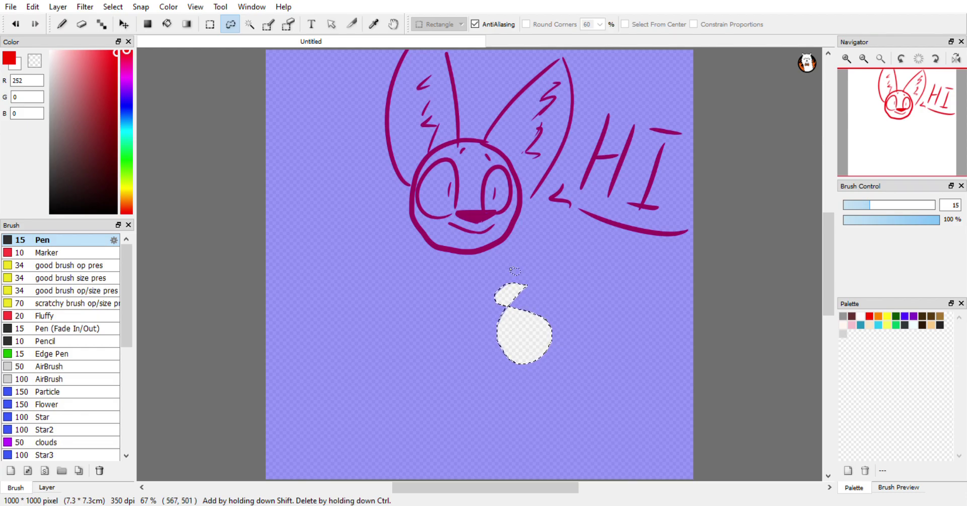
pyautogui.click(460, 293)
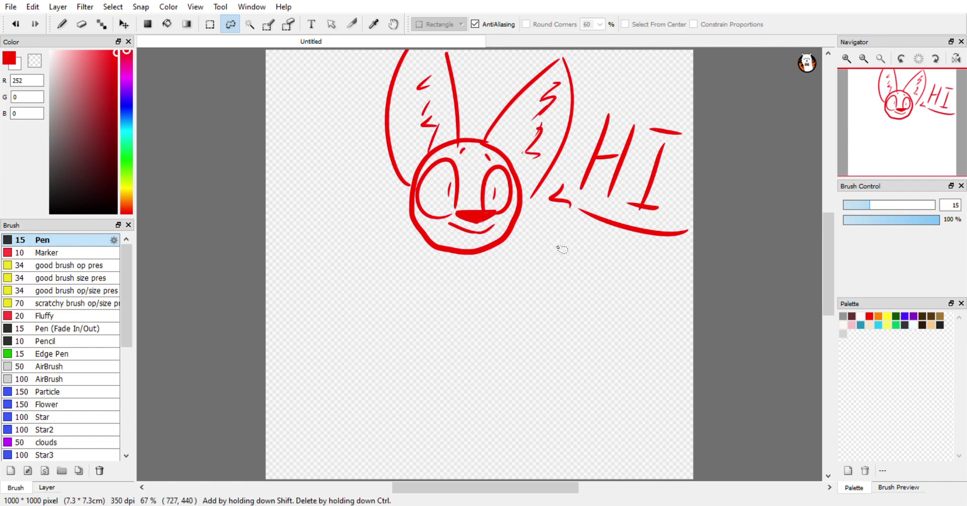
# Lasso the "HI" lettering, transform it into a tilted, enlarged version below the head, and deselect it.
pyautogui.moveTo(547, 241)
pyautogui.mouseDown()
pyautogui.moveTo(542, 216)
pyautogui.moveTo(561, 185)
pyautogui.moveTo(681, 101)
pyautogui.moveTo(593, 299)
pyautogui.moveTo(547, 241)
pyautogui.mouseUp()
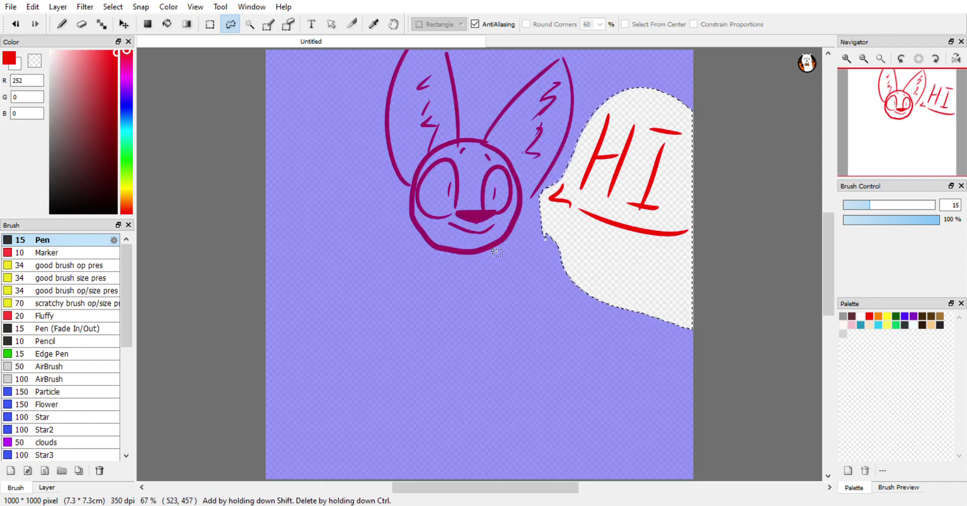
pyautogui.hotkey('ctrl', 't')
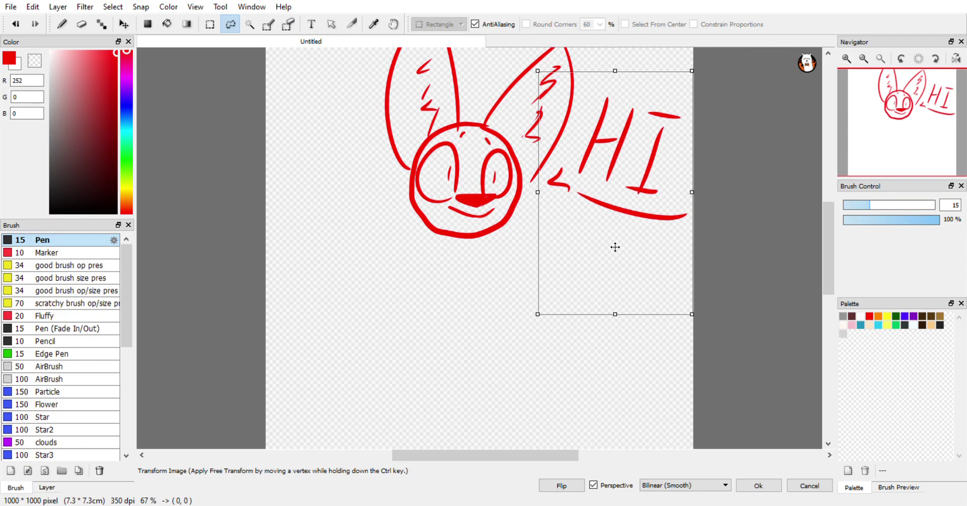
pyautogui.moveTo(615, 247); pyautogui.dragTo(594, 316)
pyautogui.moveTo(750, 246); pyautogui.dragTo(485, 344)
pyautogui.moveTo(526, 246); pyautogui.dragTo(414, 207)
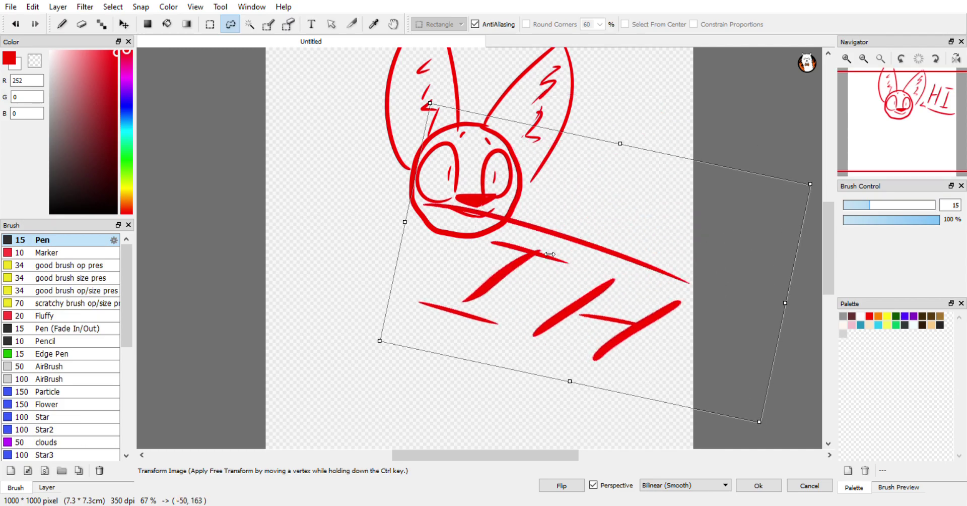
pyautogui.moveTo(565, 262); pyautogui.dragTo(444, 230)
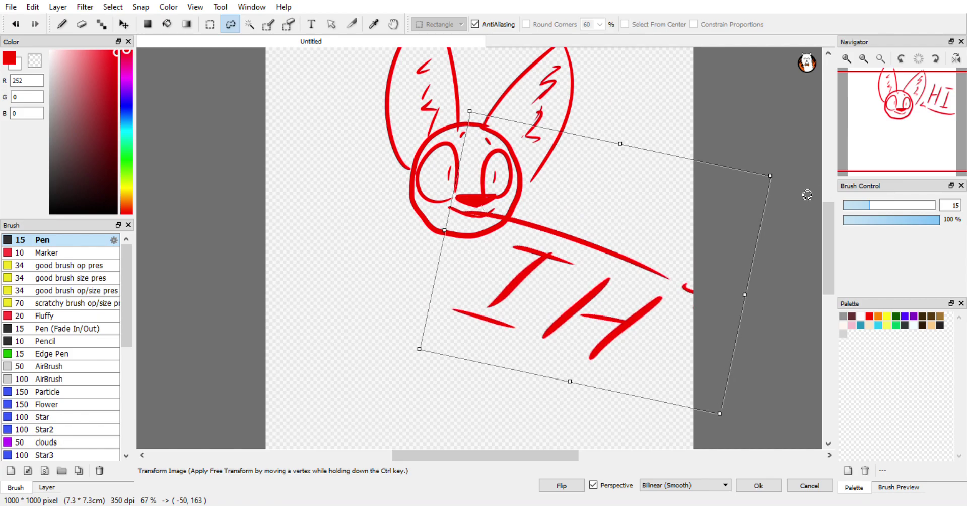
pyautogui.moveTo(810, 217); pyautogui.dragTo(428, 294)
pyautogui.moveTo(601, 316); pyautogui.dragTo(551, 407)
pyautogui.moveTo(760, 212); pyautogui.dragTo(638, 280)
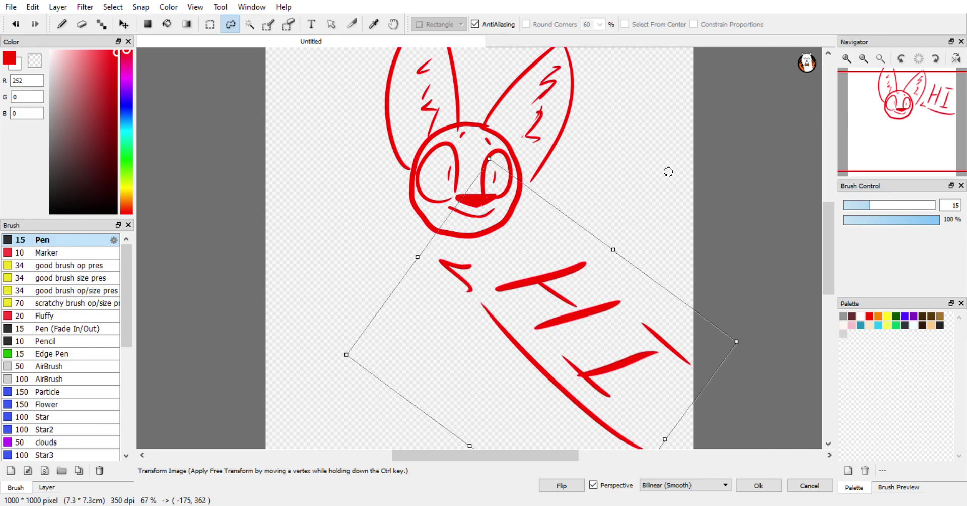
pyautogui.press('Return')
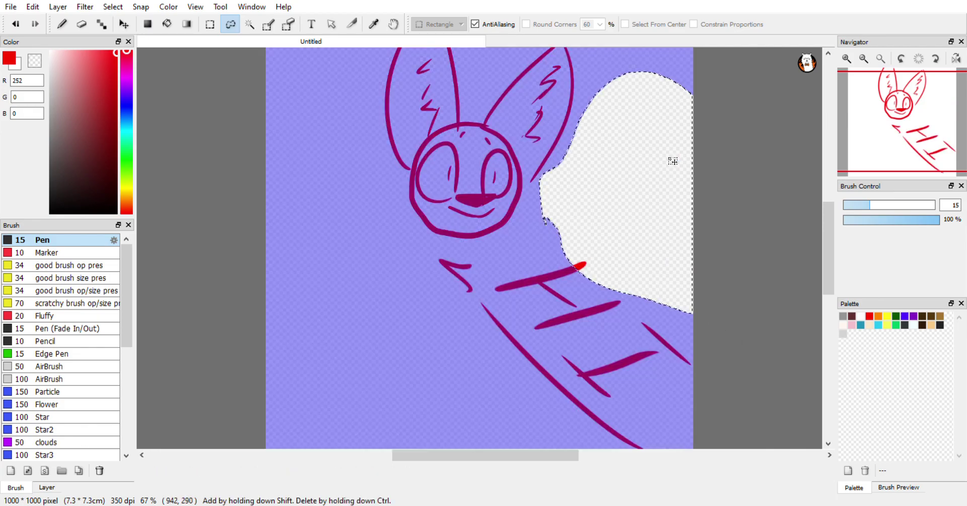
pyautogui.hotkey('ctrl', 'd')
# Try to lasso the tilted "HI" lettering and move it sideways toward the canvas's left edge.
pyautogui.moveTo(562, 253)
pyautogui.mouseDown()
pyautogui.moveTo(397, 399)
pyautogui.moveTo(725, 237)
pyautogui.moveTo(556, 250)
pyautogui.mouseUp()
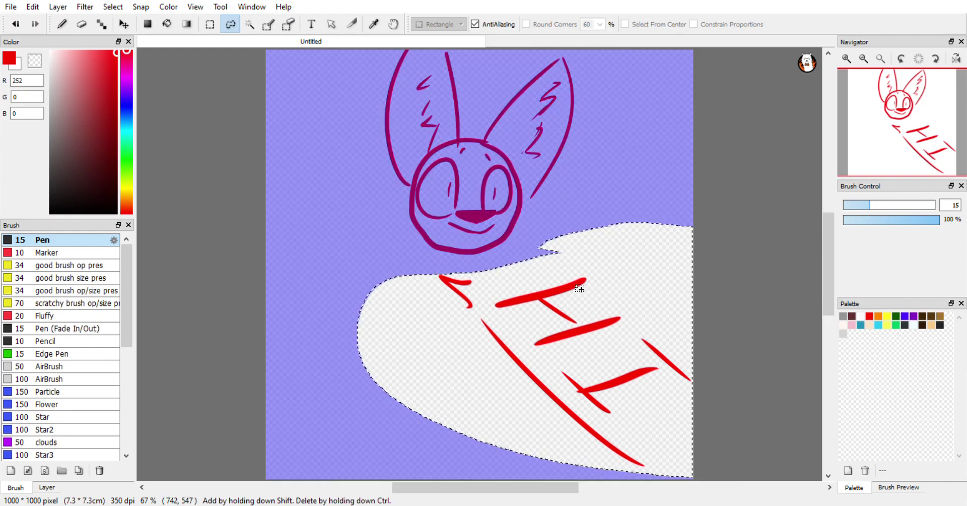
pyautogui.hotkey('ctrl', 't')
pyautogui.moveTo(607, 297)
pyautogui.mouseDown()
pyautogui.moveTo(434, 298)
pyautogui.moveTo(452, 304)
pyautogui.mouseUp()
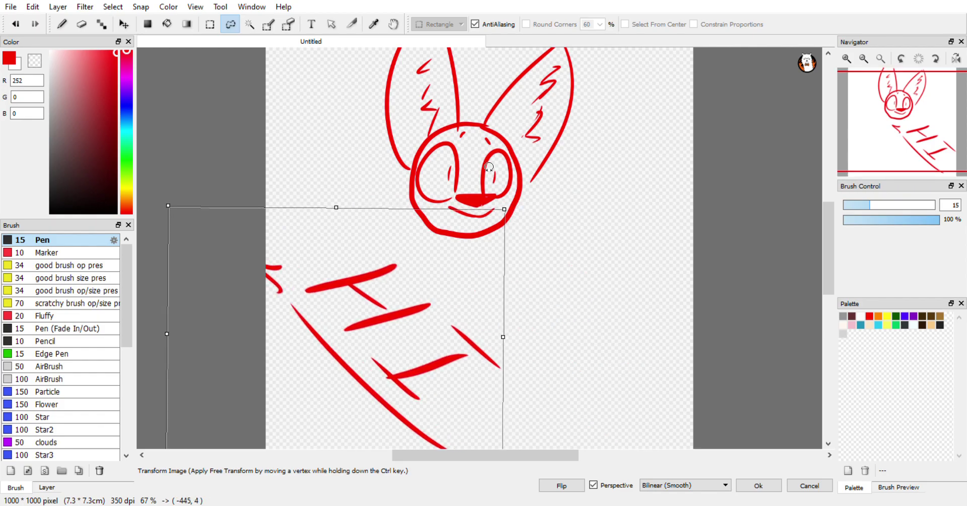
pyautogui.click(230, 24)
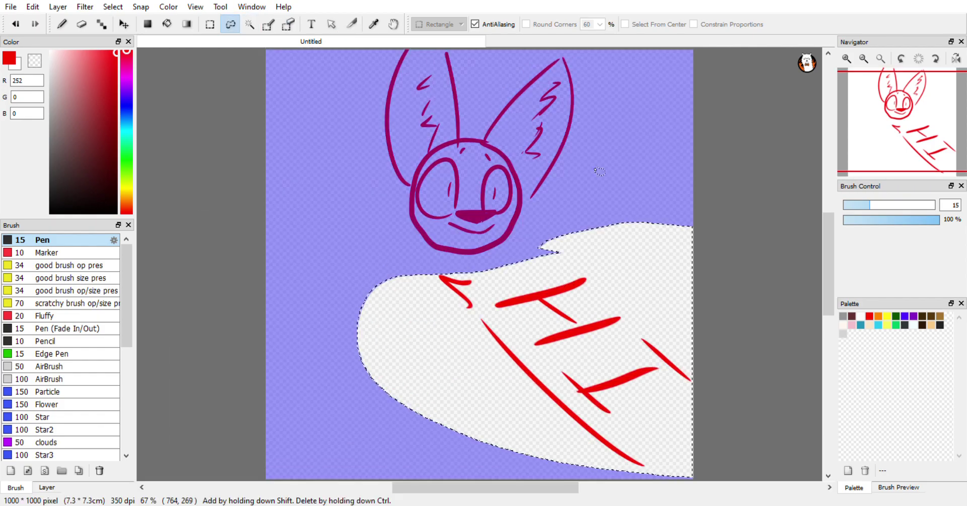
# Clear the selection and erase the tilted "HI" lettering below the head.
pyautogui.click(359, 173)
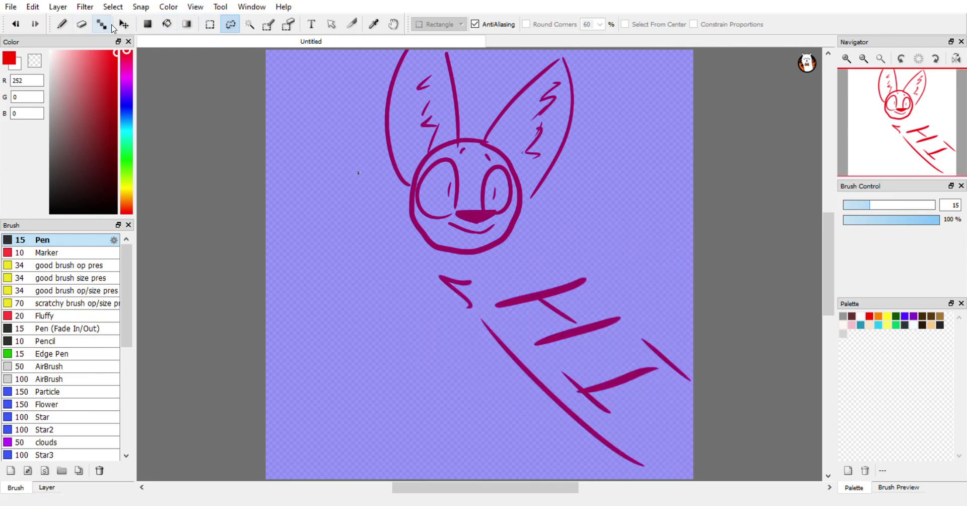
pyautogui.click(89, 25)
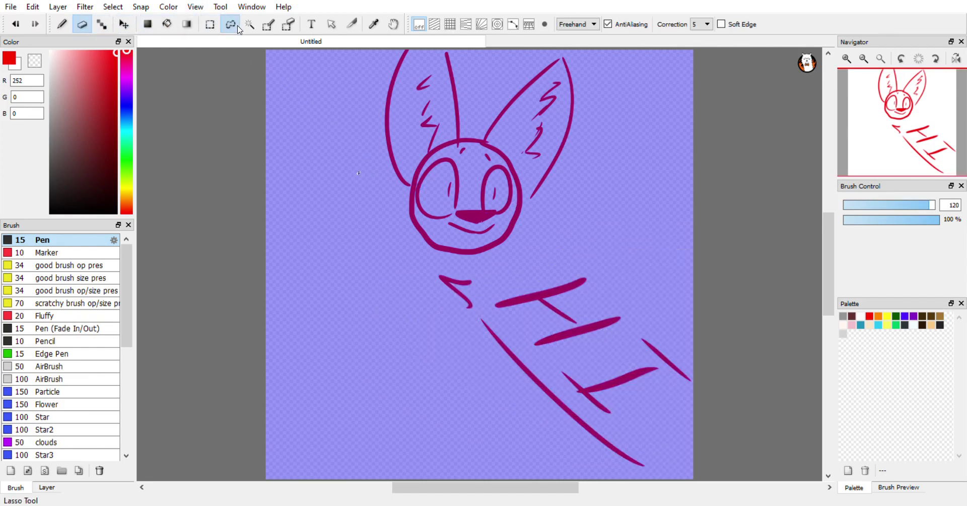
pyautogui.click(230, 24)
pyautogui.click(81, 24)
pyautogui.moveTo(598, 282)
pyautogui.mouseDown()
pyautogui.moveTo(418, 292)
pyautogui.moveTo(444, 285)
pyautogui.moveTo(433, 284)
pyautogui.moveTo(615, 320)
pyautogui.moveTo(468, 382)
pyautogui.moveTo(639, 314)
pyautogui.moveTo(571, 395)
pyautogui.moveTo(613, 454)
pyautogui.moveTo(638, 461)
pyautogui.moveTo(678, 349)
pyautogui.moveTo(640, 349)
pyautogui.moveTo(617, 398)
pyautogui.mouseUp()
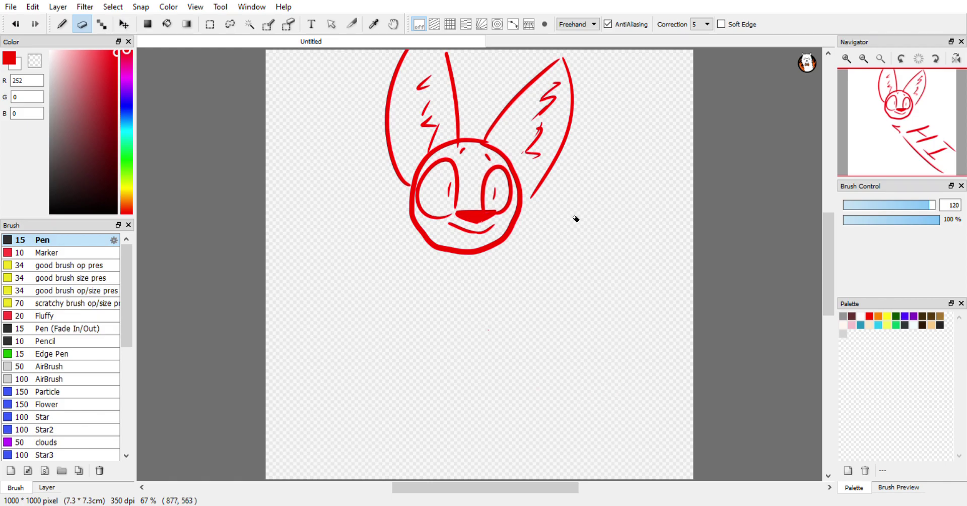
# Try the Magic Wand on the area around the head and clear the selection.
pyautogui.click(250, 24)
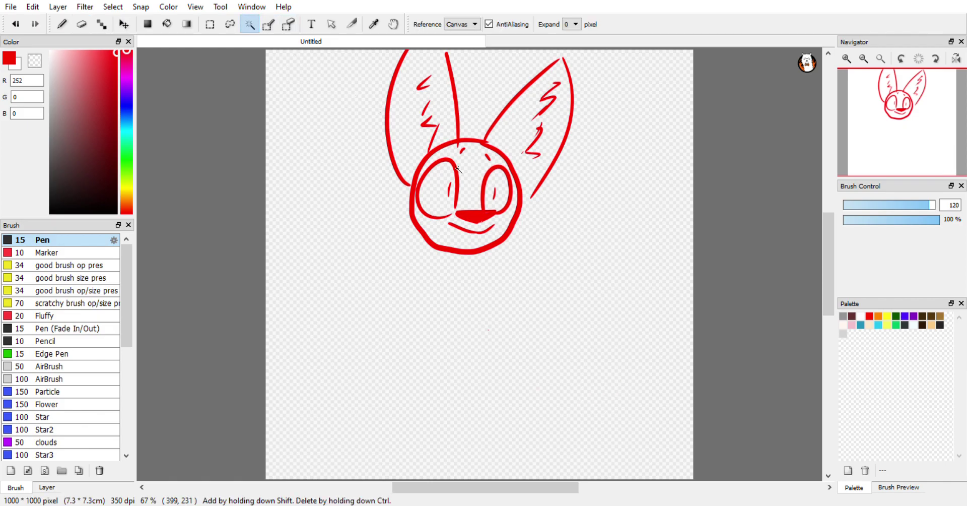
pyautogui.click(421, 146)
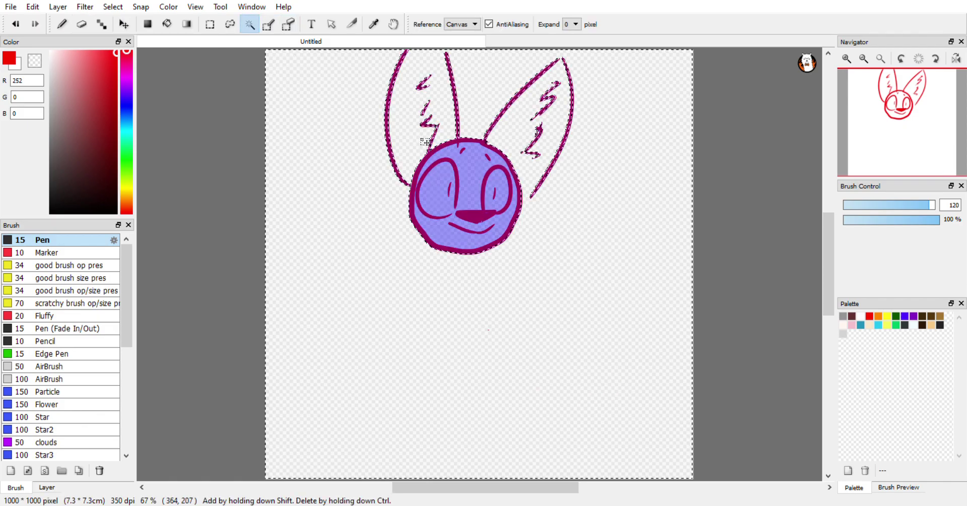
pyautogui.click(230, 24)
pyautogui.click(323, 140)
# Try Magic Wand selections on the background and the interior of the face.
pyautogui.click(250, 24)
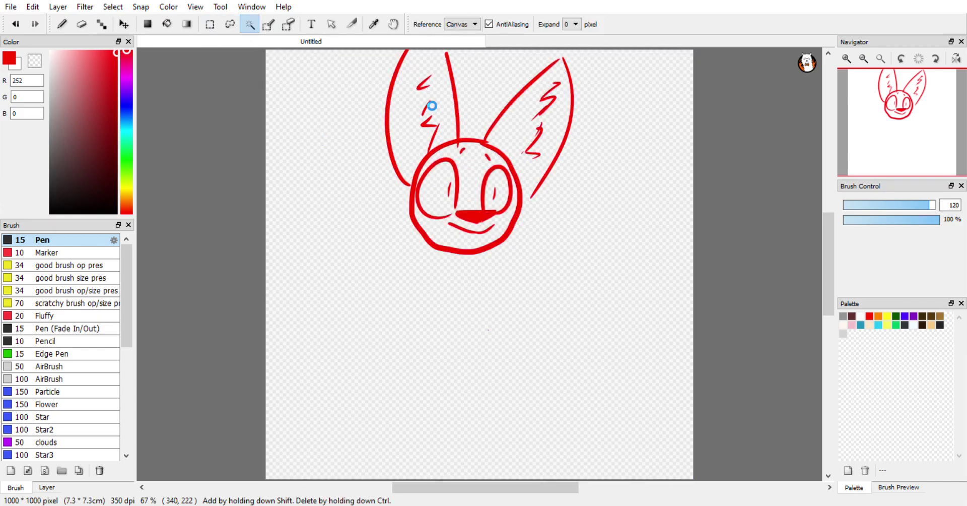
pyautogui.click(554, 290)
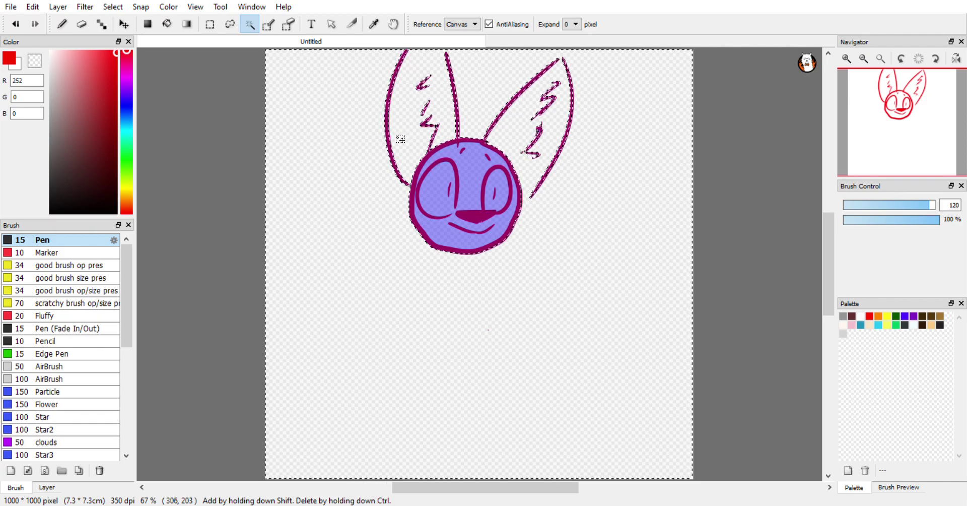
pyautogui.click(468, 167)
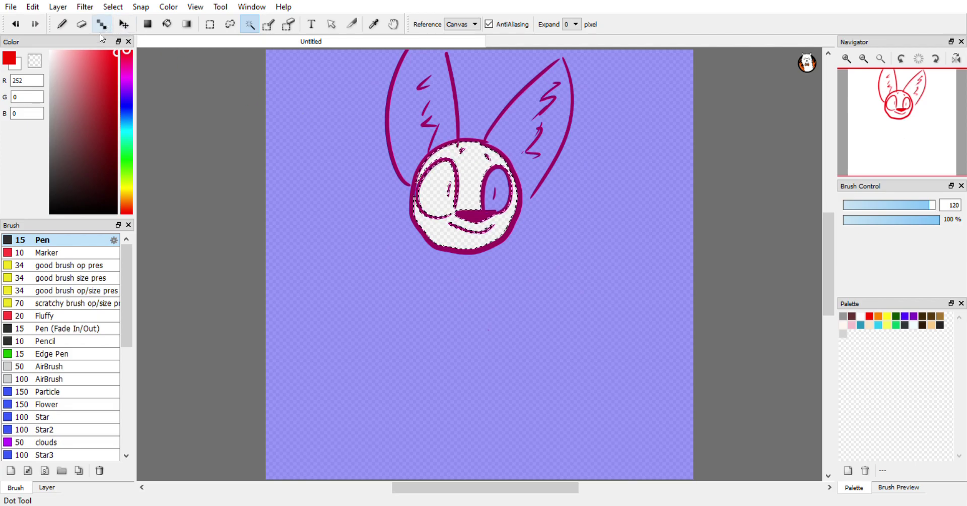
# Set the colour to pure red (255, 0, 0) and choose the AirBrush at size 383.
pyautogui.click(117, 50)
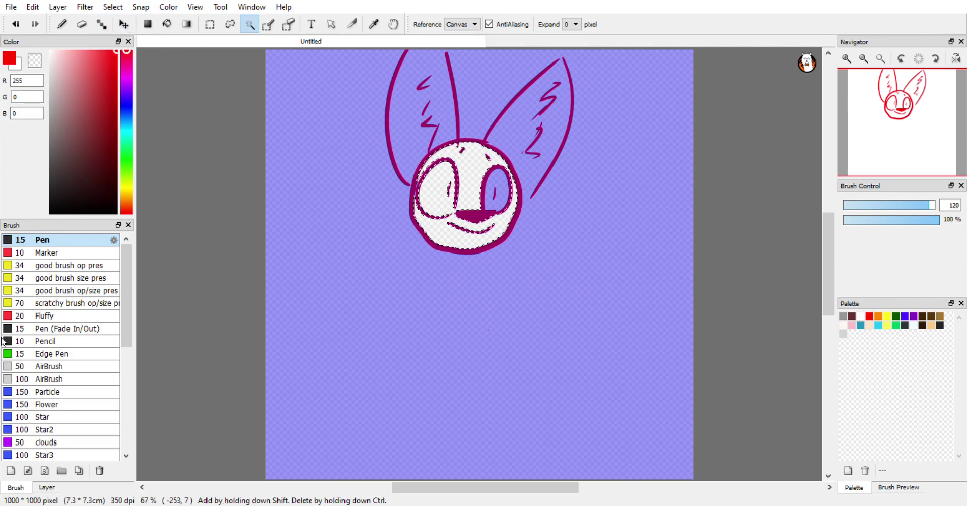
pyautogui.click(50, 378)
pyautogui.moveTo(896, 209); pyautogui.dragTo(935, 208)
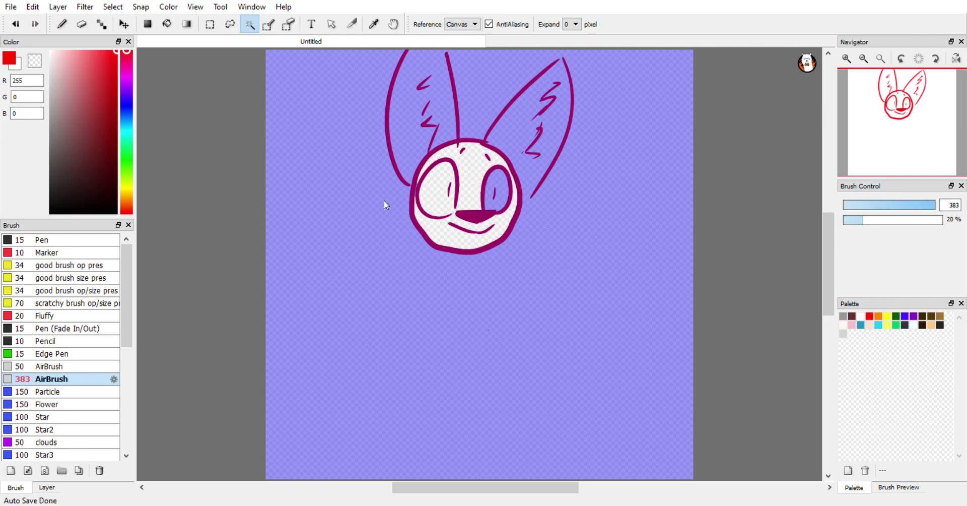
# Select the face interior with the Magic Wand, airbrush soft red shading over its lower part, and deselect.
pyautogui.click(408, 326)
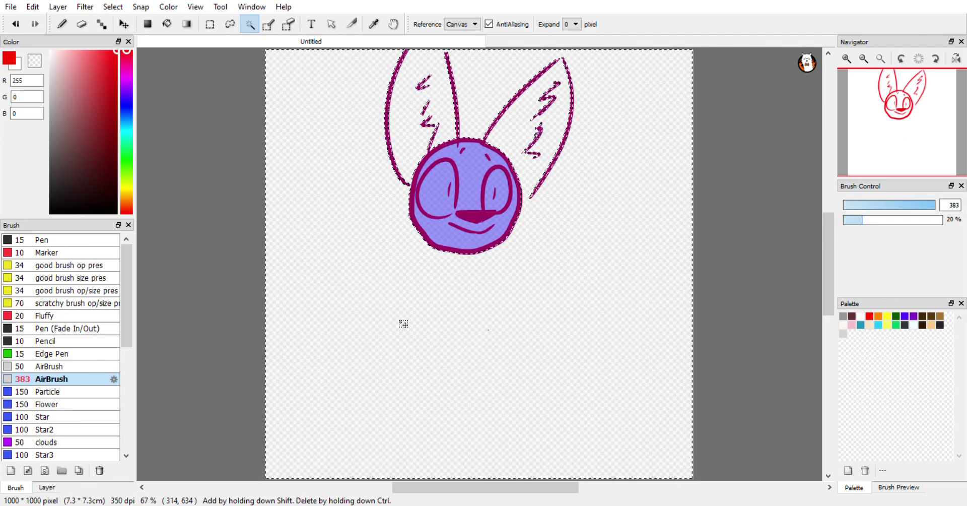
pyautogui.click(232, 27)
pyautogui.click(250, 25)
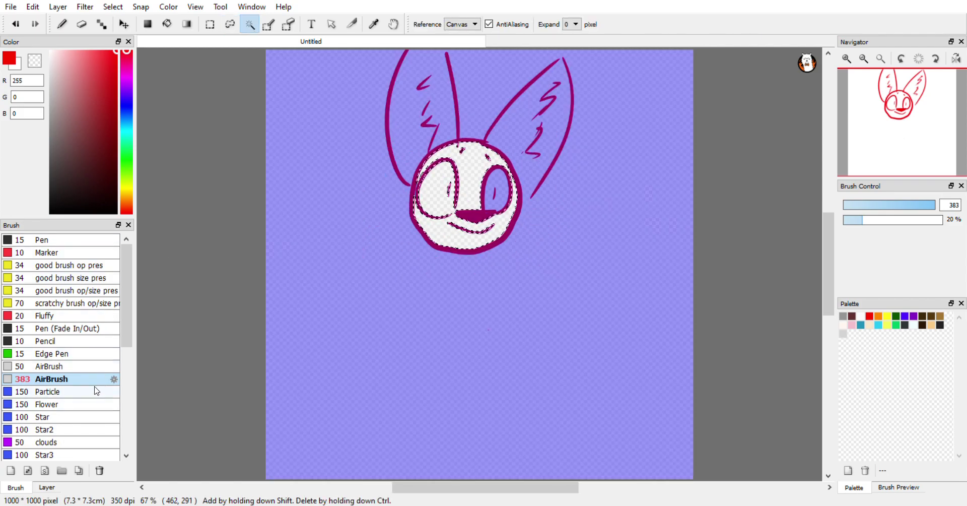
pyautogui.click(62, 24)
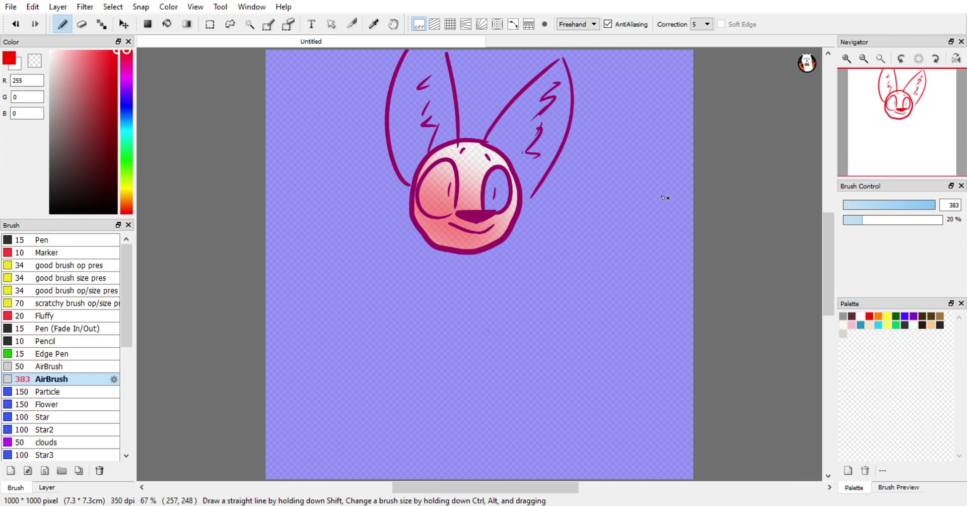
pyautogui.click(230, 24)
pyautogui.hotkey('ctrl', 'd')
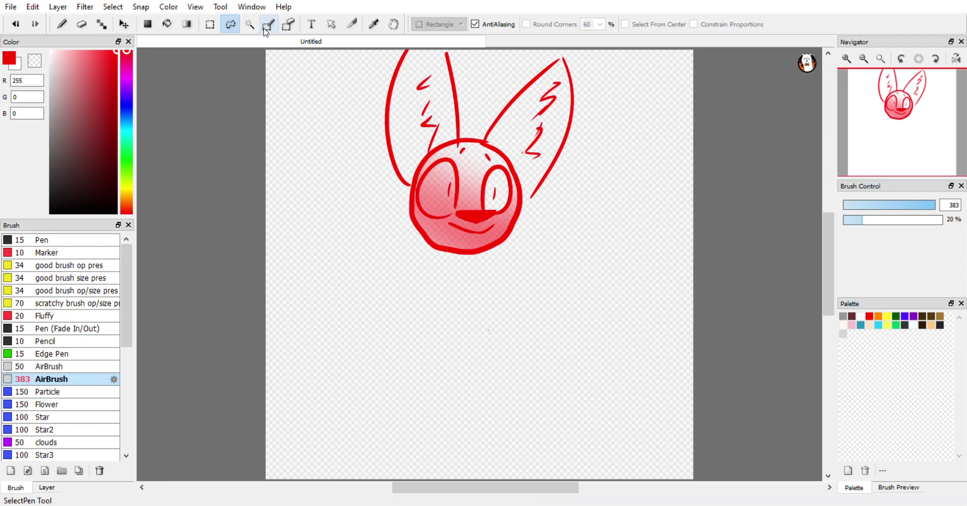
# Try SelectPen strokes over the left ear with the AirBrush and the size 15 Pen, undoing each one.
pyautogui.click(269, 24)
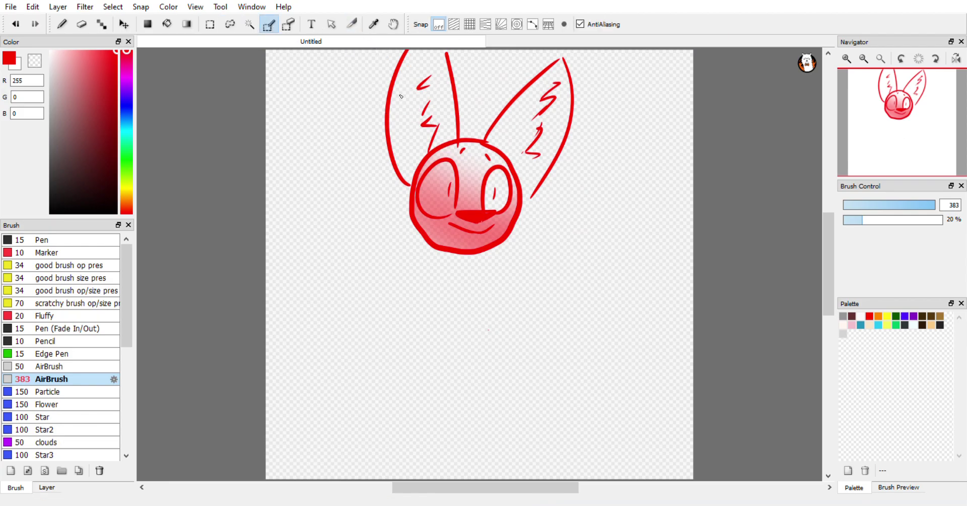
pyautogui.moveTo(412, 125)
pyautogui.mouseDown()
pyautogui.moveTo(391, 116)
pyautogui.moveTo(410, 124)
pyautogui.moveTo(401, 107)
pyautogui.moveTo(354, 104)
pyautogui.mouseUp()
pyautogui.hotkey('ctrl', 'z')
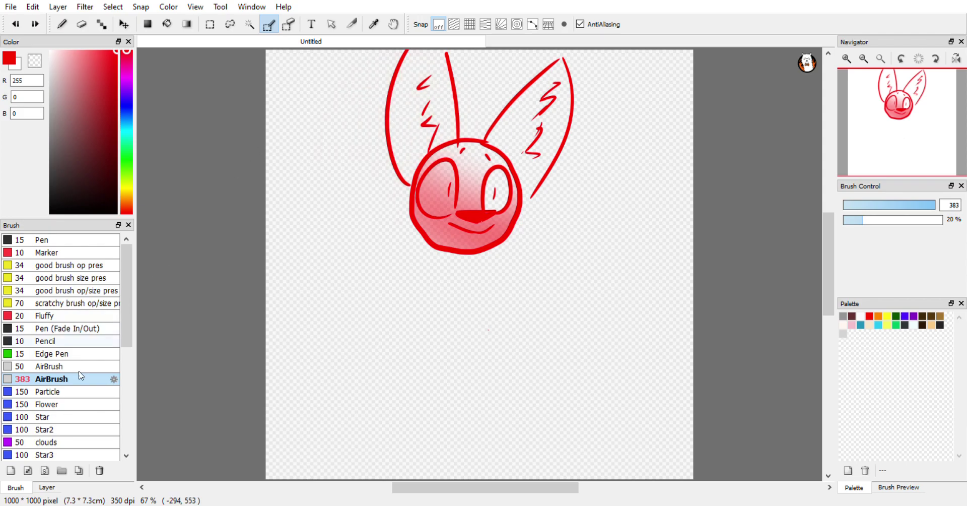
pyautogui.click(52, 244)
pyautogui.moveTo(391, 105)
pyautogui.mouseDown()
pyautogui.moveTo(402, 143)
pyautogui.moveTo(408, 86)
pyautogui.mouseUp()
pyautogui.hotkey('ctrl', 'z')
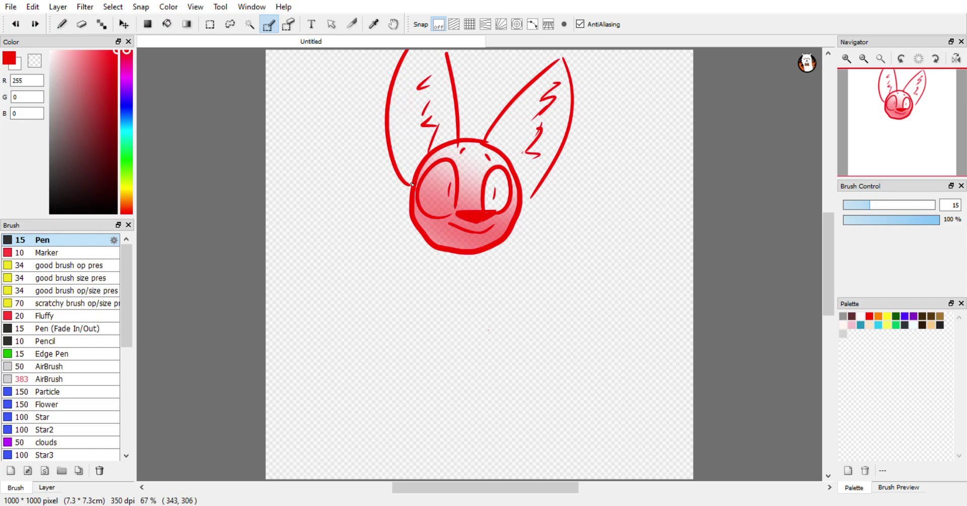
# Mark the left eye's interior with the SelectPen and shade it a deeper red.
pyautogui.moveTo(417, 160); pyautogui.dragTo(412, 174)
pyautogui.hotkey('ctrl', 'z')
pyautogui.moveTo(431, 187)
pyautogui.mouseDown()
pyautogui.moveTo(426, 193)
pyautogui.moveTo(444, 197)
pyautogui.mouseUp()
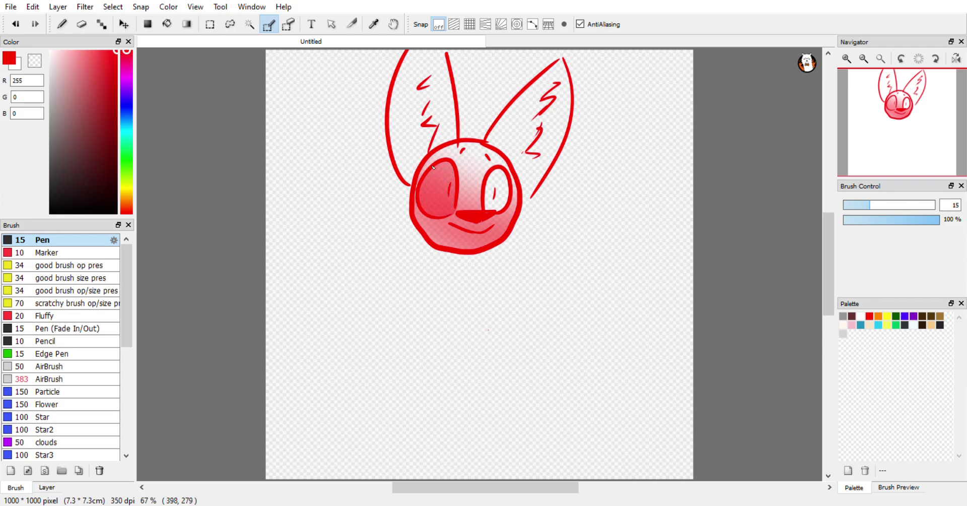
# Erase everything inside the marked left eye selection with the size 120 Eraser, and deselect.
pyautogui.click(229, 24)
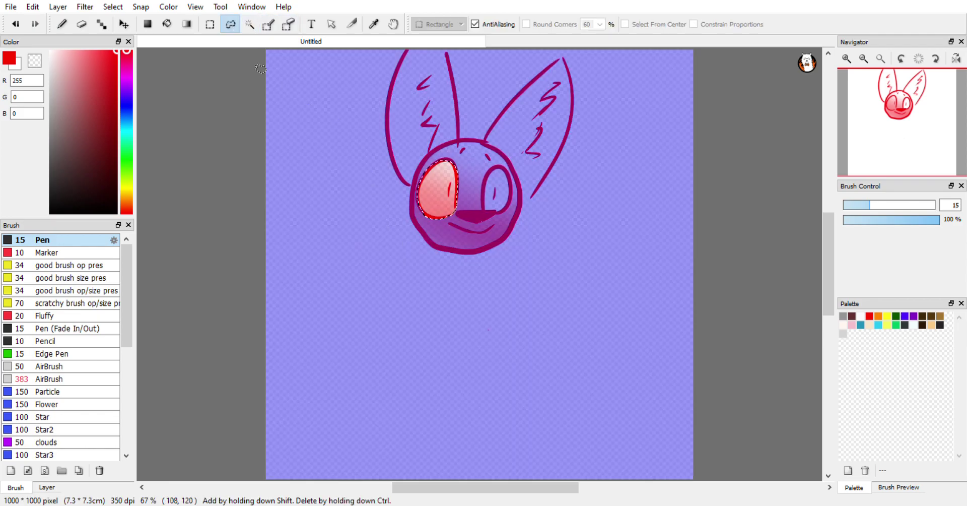
pyautogui.click(81, 25)
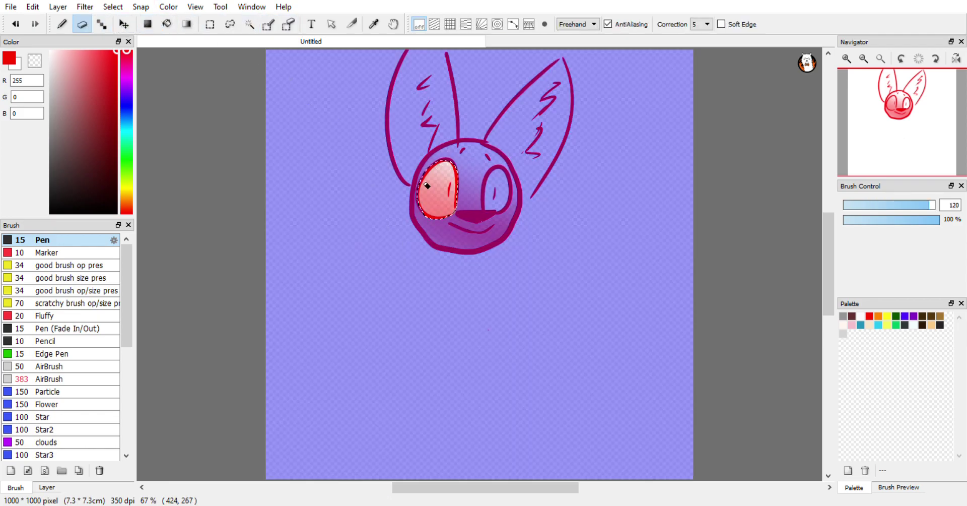
pyautogui.moveTo(426, 176); pyautogui.dragTo(446, 211)
pyautogui.hotkey('ctrl', 'd')
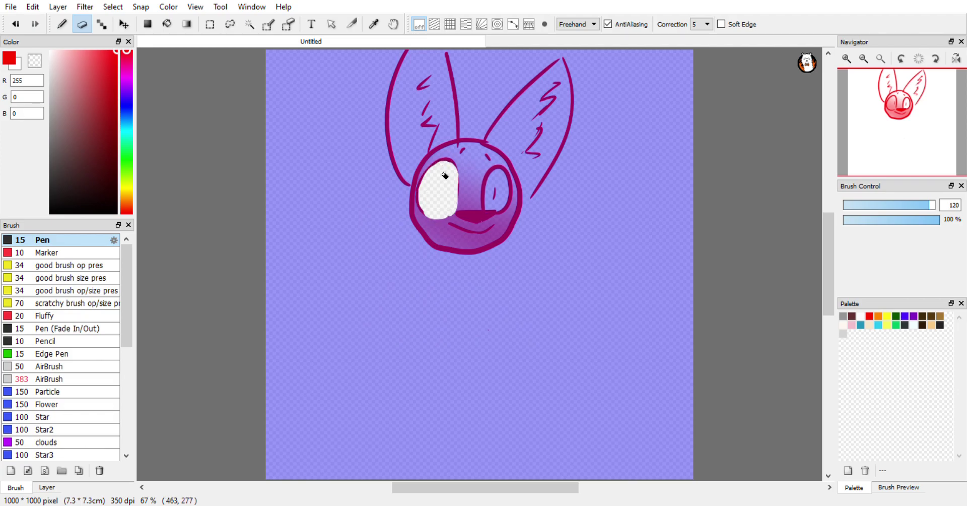
pyautogui.click(231, 26)
pyautogui.hotkey('ctrl', 'd')
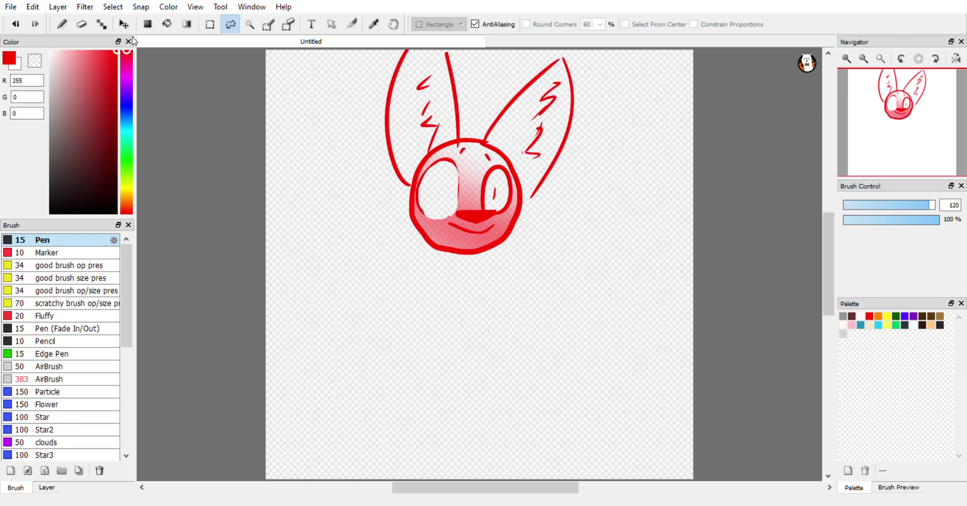
# Draw a thumbs-up hand with its wrist lines below the face and a pupil in the left eye using the size 15 Pen.
pyautogui.click(62, 24)
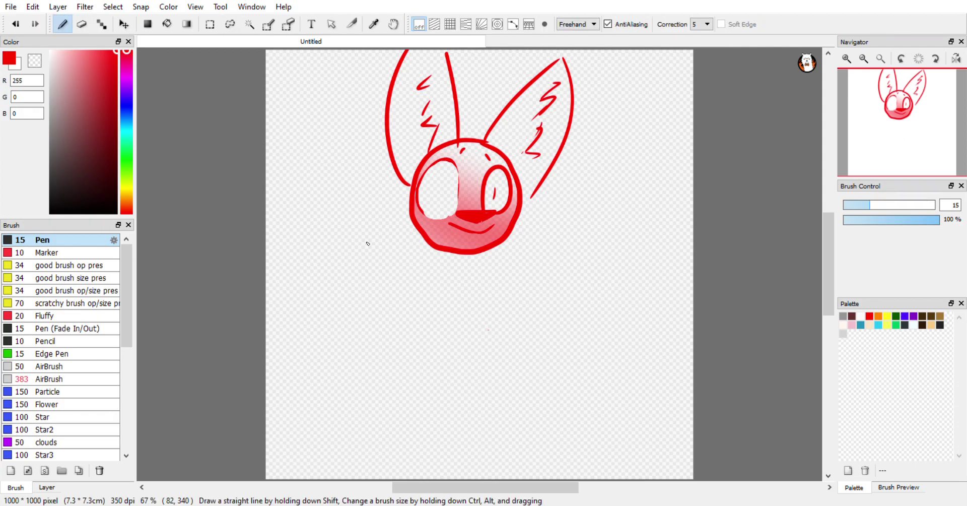
pyautogui.moveTo(412, 312)
pyautogui.mouseDown()
pyautogui.moveTo(431, 268)
pyautogui.moveTo(423, 308)
pyautogui.moveTo(399, 335)
pyautogui.moveTo(448, 326)
pyautogui.mouseUp()
pyautogui.moveTo(391, 341)
pyautogui.mouseDown()
pyautogui.moveTo(427, 348)
pyautogui.moveTo(410, 364)
pyautogui.moveTo(440, 342)
pyautogui.mouseUp()
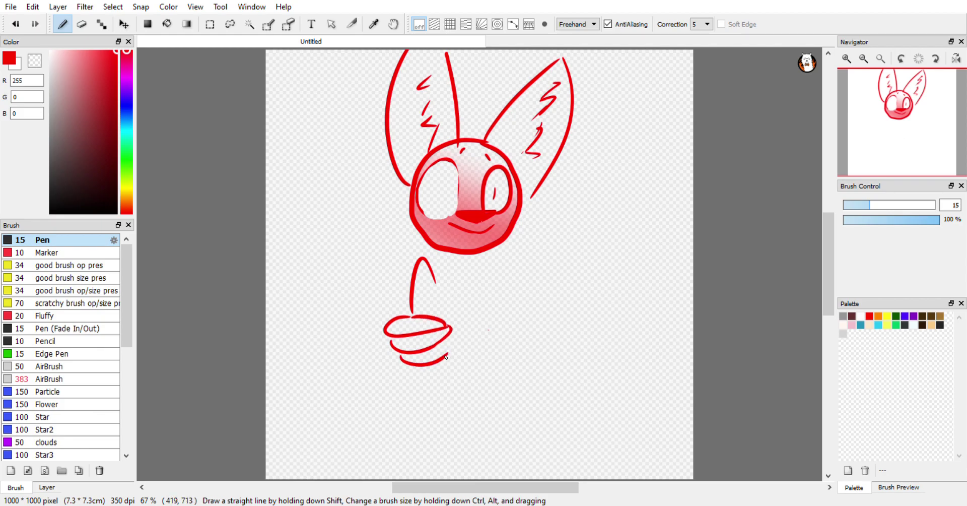
pyautogui.moveTo(437, 281)
pyautogui.mouseDown()
pyautogui.moveTo(489, 380)
pyautogui.moveTo(453, 435)
pyautogui.mouseUp()
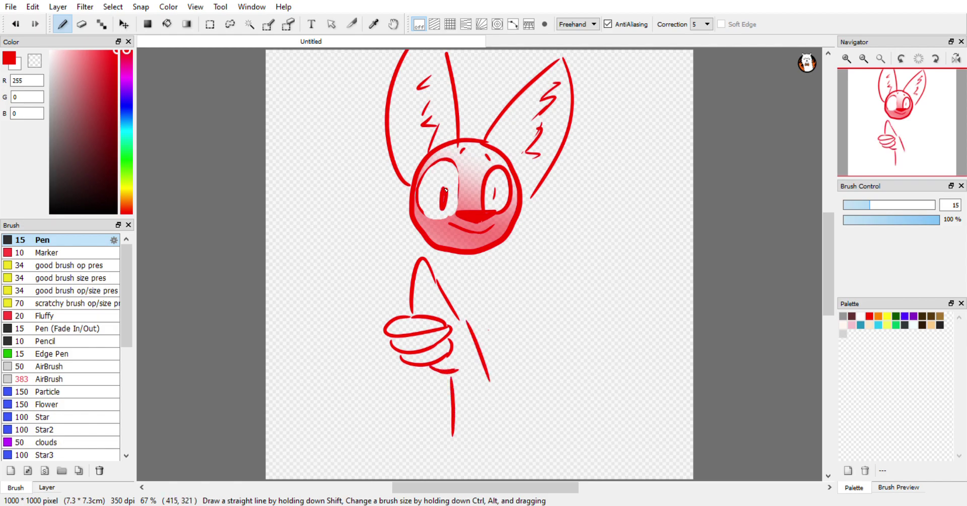